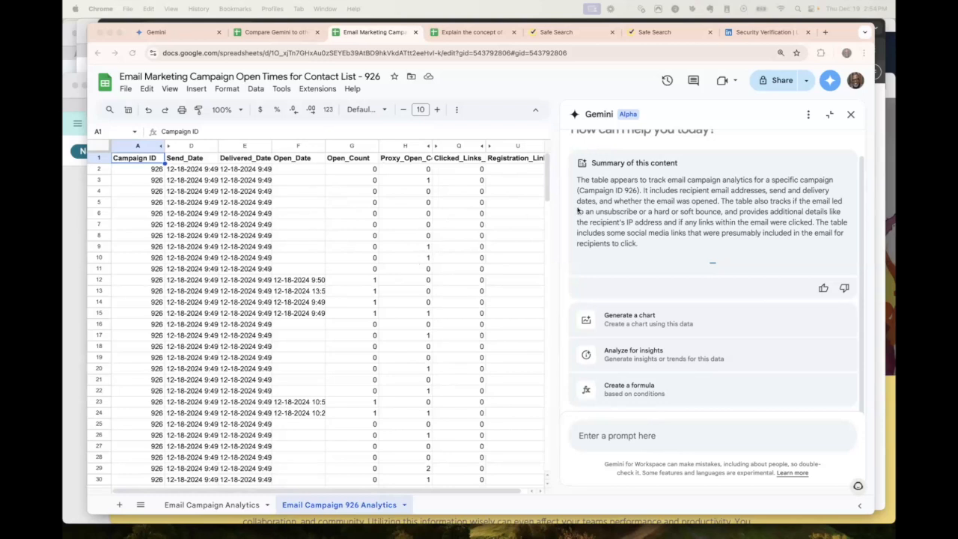
Ask Gemini to generate a chart using this data and review the email open counts histogram it returns.
{"action": "scroll", "coordinate": [590, 207], "scroll_direction": "up", "scroll_amount": 2}
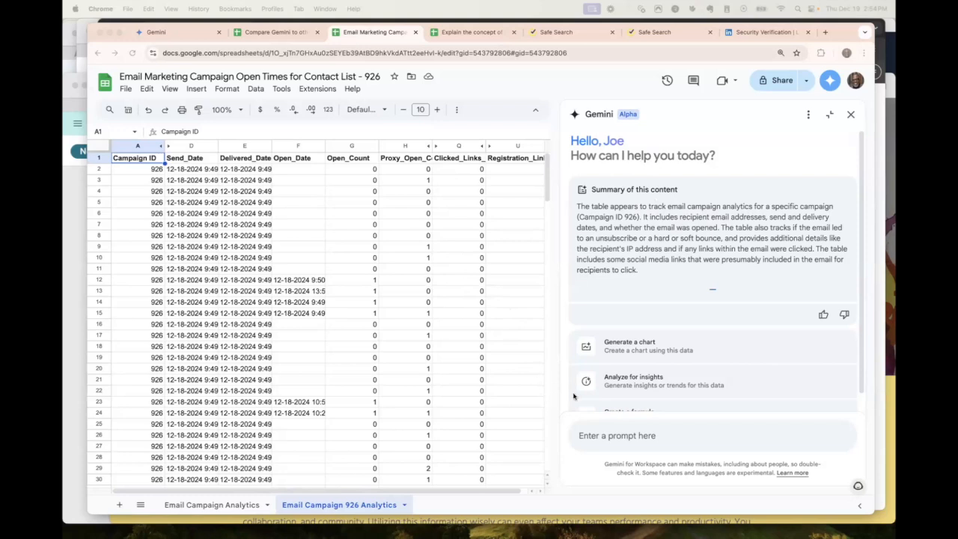
{"action": "scroll", "coordinate": [585, 393], "scroll_direction": "down", "scroll_amount": 1}
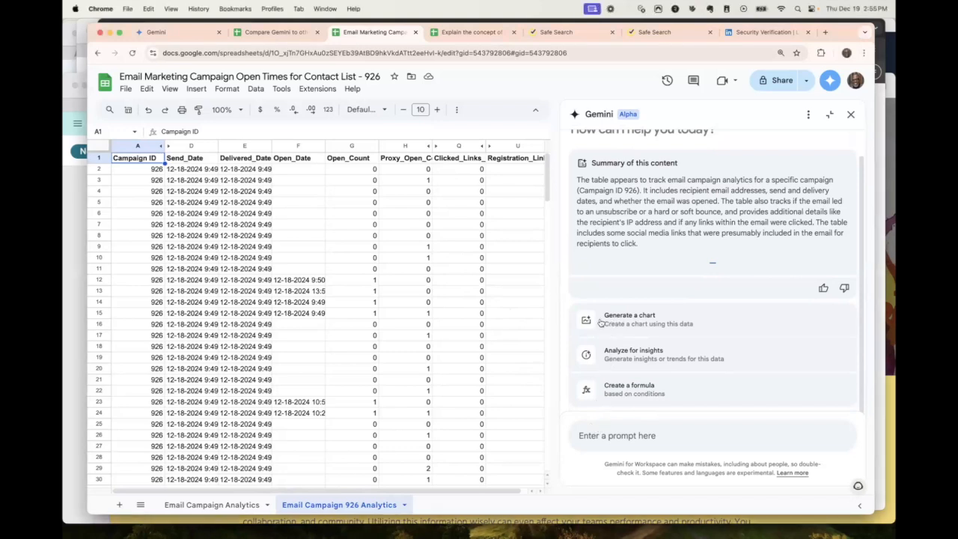
{"action": "left_click", "coordinate": [613, 319]}
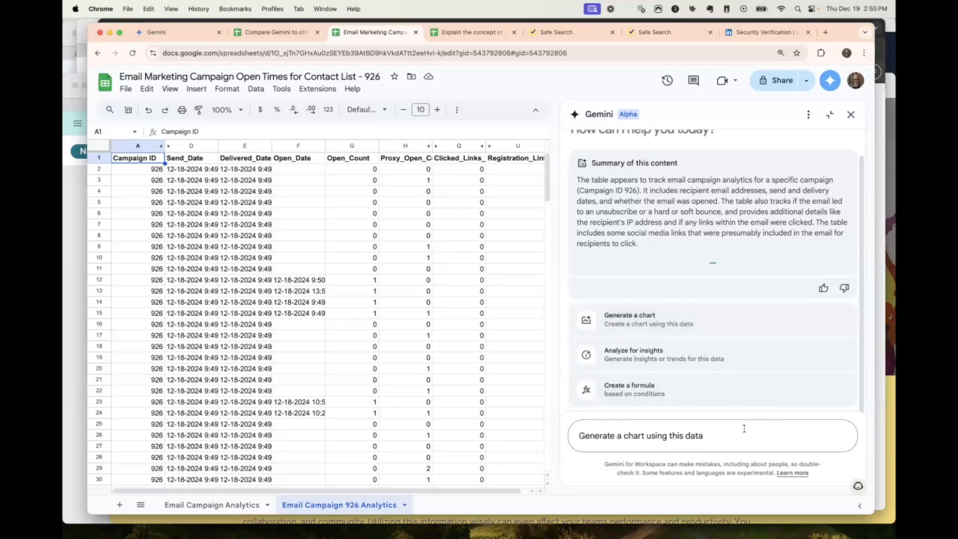
{"action": "key", "text": "Return"}
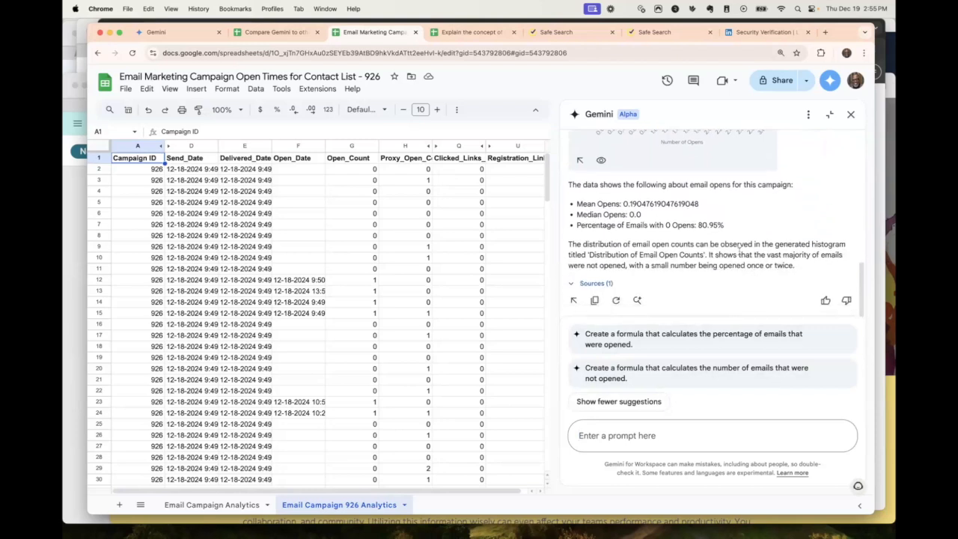
{"action": "scroll", "coordinate": [740, 253], "scroll_direction": "up", "scroll_amount": 6}
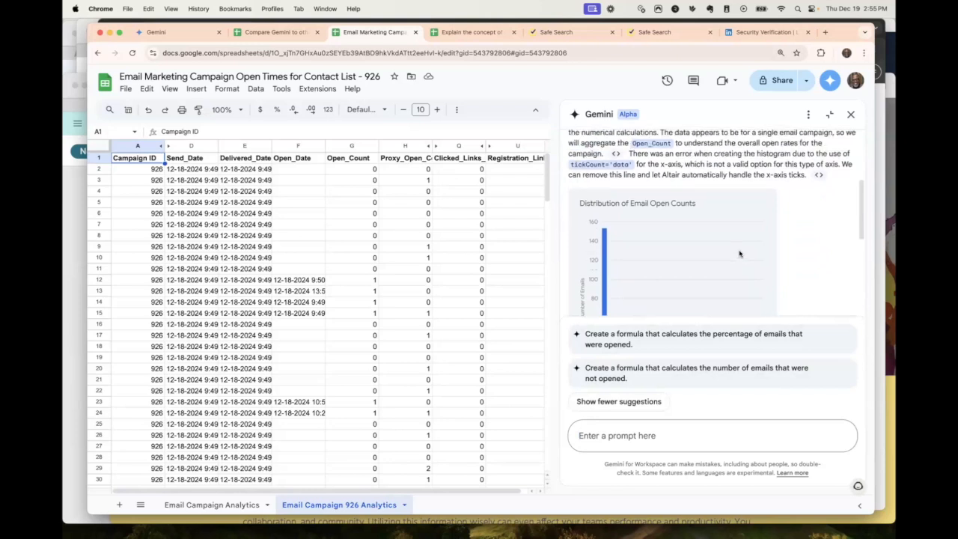
{"action": "scroll", "coordinate": [739, 253], "scroll_direction": "up", "scroll_amount": 1}
{"action": "scroll", "coordinate": [740, 253], "scroll_direction": "up", "scroll_amount": 3}
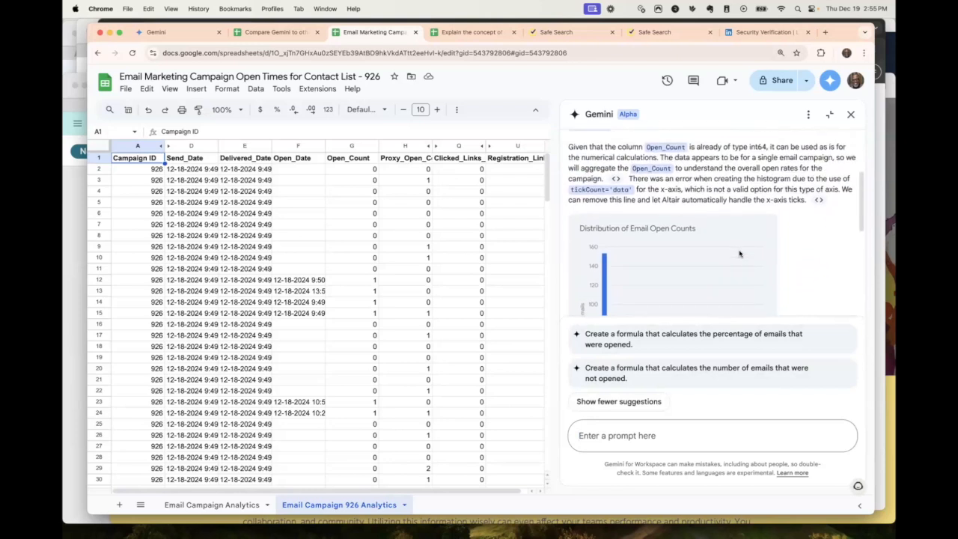
Enter the Gemini prompt "Based on this email campaign engagement data, create a colorful visual pie chart to show opens (Open_Count)", correcting its wording.
{"action": "left_click", "coordinate": [615, 431]}
{"action": "type", "text": "Base on this email campaign engagement data, create  colorful visual pi chart charts to show opens (Open_Count) at the following time of day:"}
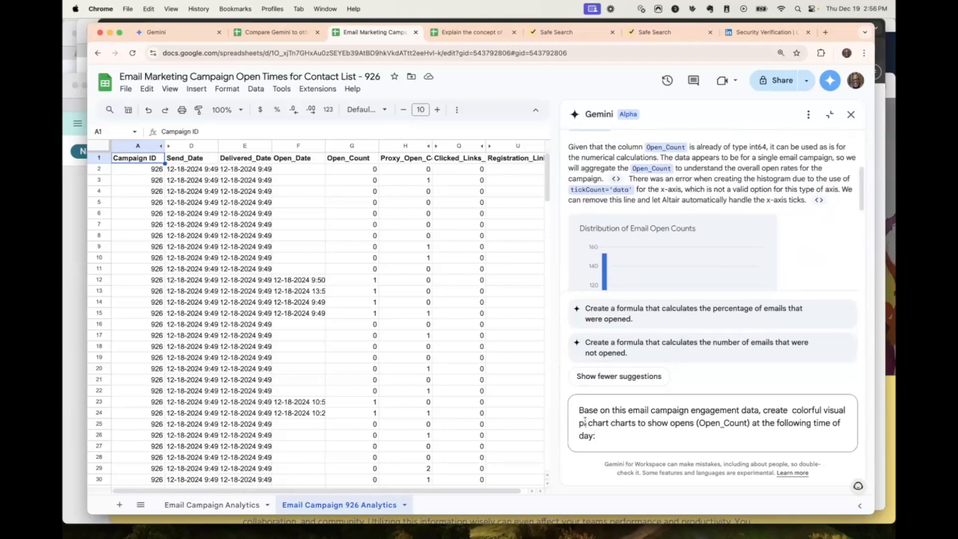
{"action": "left_click", "coordinate": [586, 423]}
{"action": "type", "text": "e"}
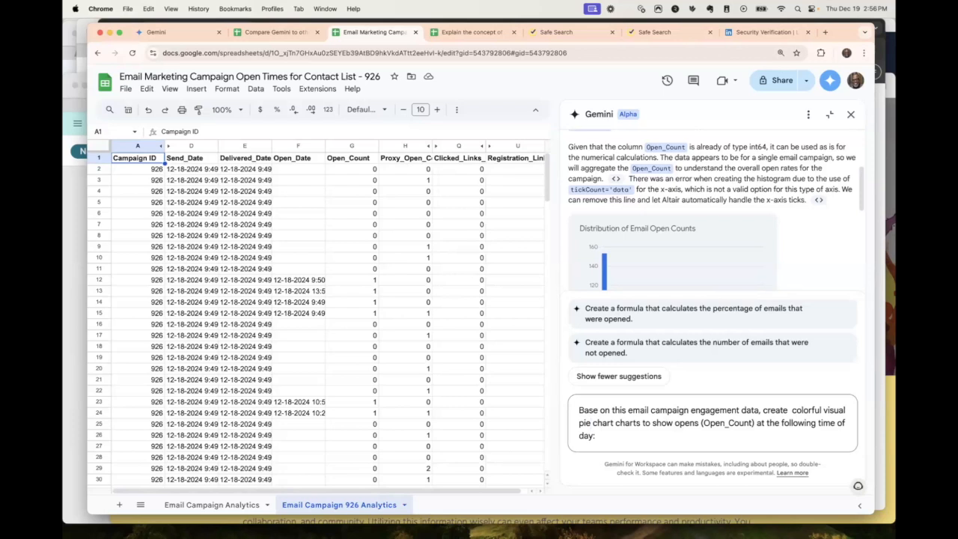
{"action": "left_click", "coordinate": [597, 409]}
{"action": "type", "text": "d"}
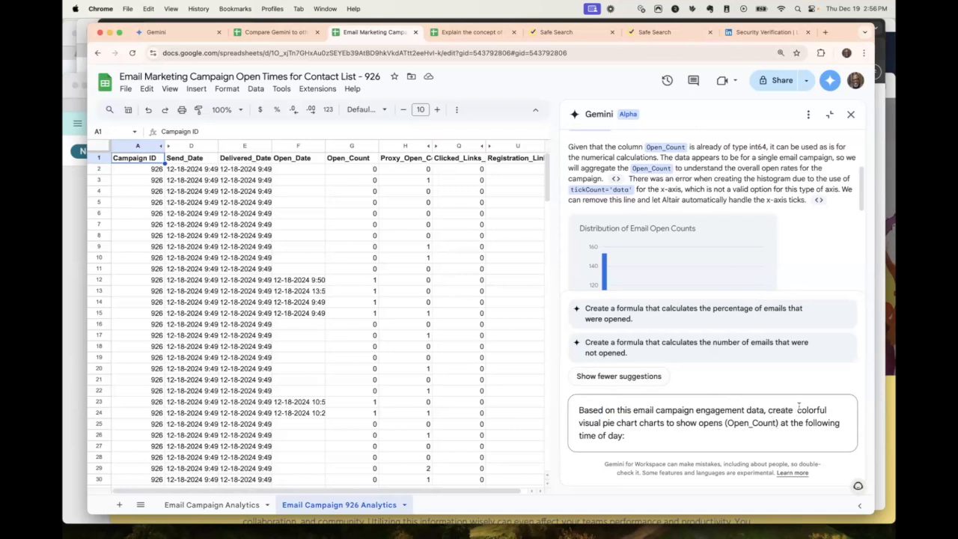
{"action": "left_click", "coordinate": [797, 410]}
{"action": "type", "text": "a"}
{"action": "double_click", "coordinate": [654, 423]}
{"action": "type", "text": "chart"}
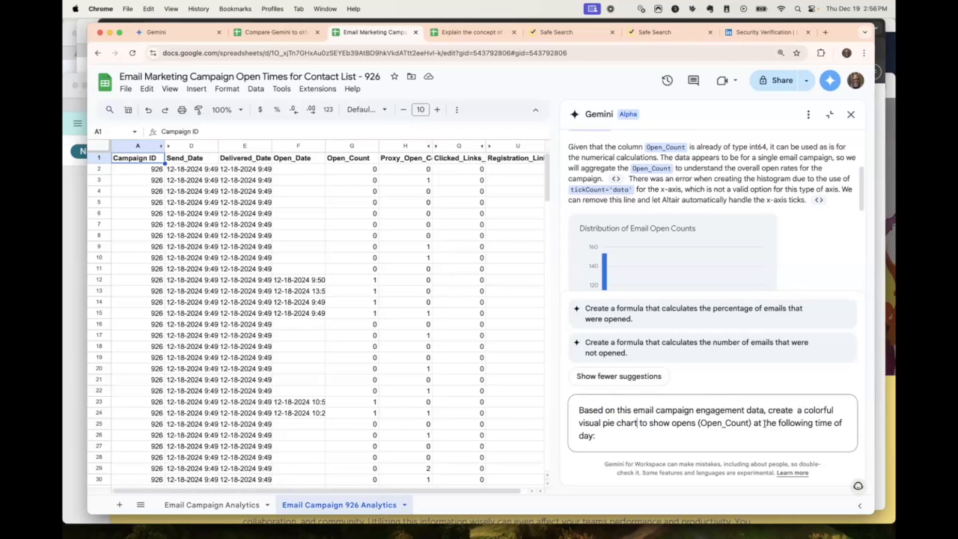
Correct the prompt's ending to "at the following times of the day:" and add line breaks after it.
{"action": "left_click", "coordinate": [831, 423]}
{"action": "type", "text": "s"}
{"action": "left_click", "coordinate": [577, 436]}
{"action": "type", "text": "the"}
{"action": "key", "text": "shift+Return"}
{"action": "key", "text": "shift+Return"}
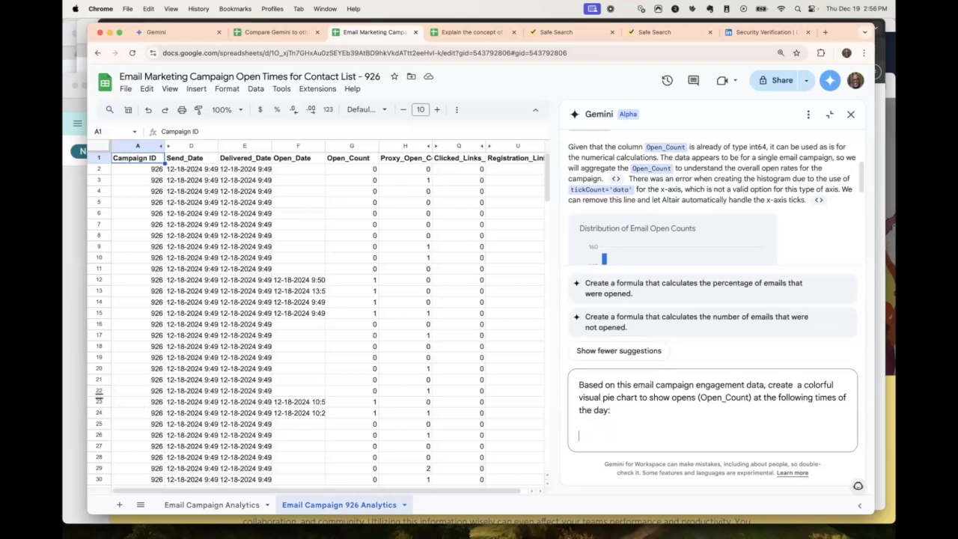
Add the ranges Before 6:00 AM, 6:00-8:00 AM, 8:00 AM-12:00 PM, 12:00-3:00 PM, 3:00-6:00 PM and After 6:00 PM, and submit the prompt.
{"action": "key", "text": "super+Tab"}
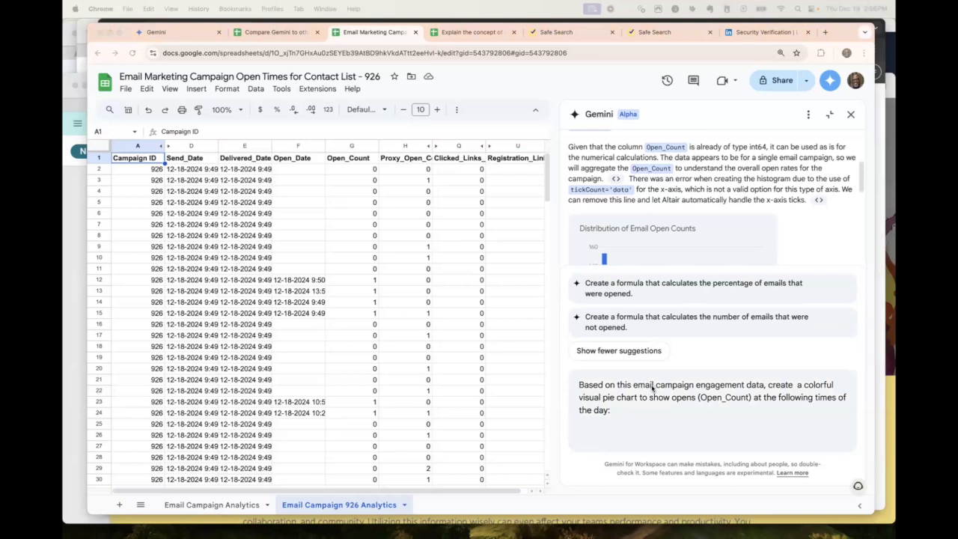
{"action": "left_click", "coordinate": [595, 427]}
{"action": "left_click", "coordinate": [594, 424]}
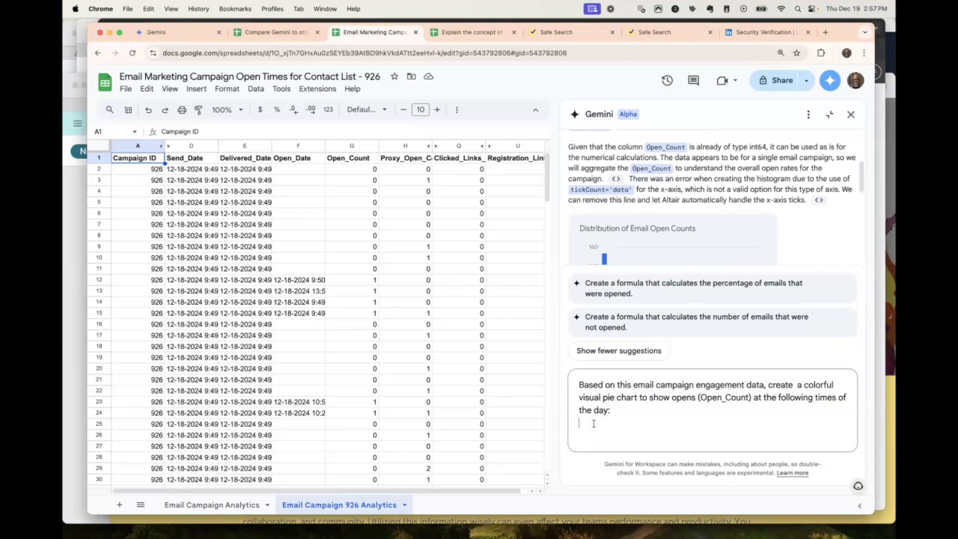
{"action": "type", "text": "Before 6:00 AM6:00 AM - 8:00 AM8:00 AM - 12:00 PM12:00 PM - 3:00 PM3:00 PM - 6:00 PMAfter 6:00 PM"}
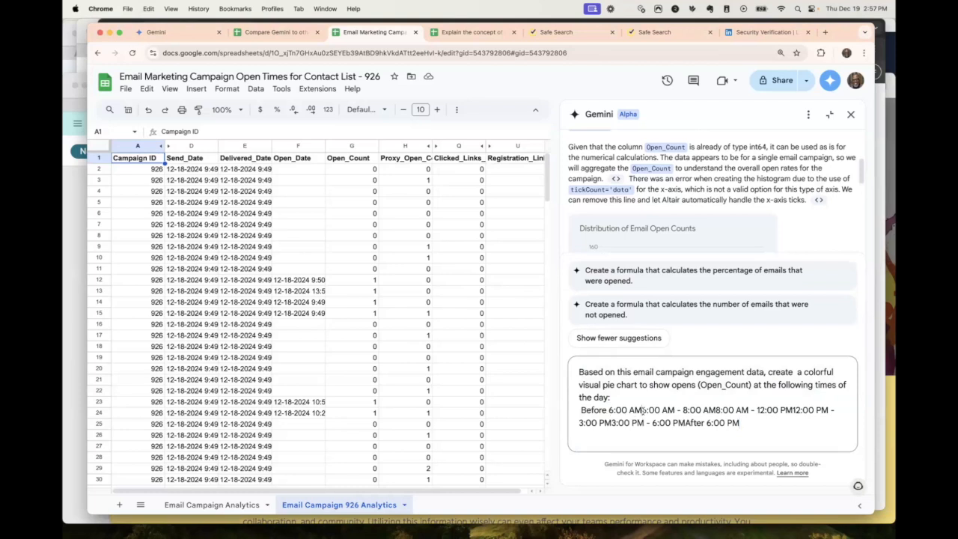
{"action": "key", "text": "Return"}
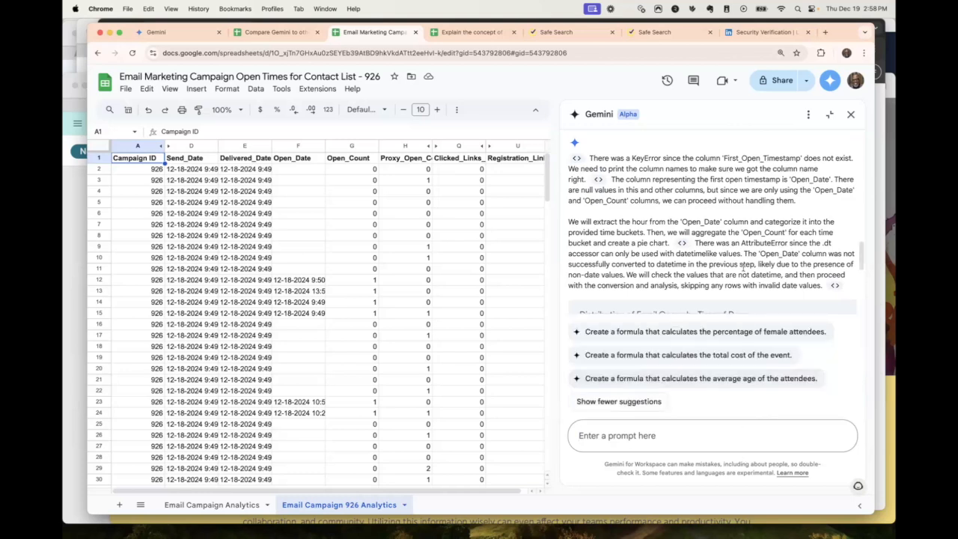
Examine Gemini's pie chart of email opens by time of day and the explanation of how it was built.
{"action": "scroll", "coordinate": [743, 271], "scroll_direction": "down", "scroll_amount": 2}
{"action": "scroll", "coordinate": [743, 270], "scroll_direction": "down", "scroll_amount": 4}
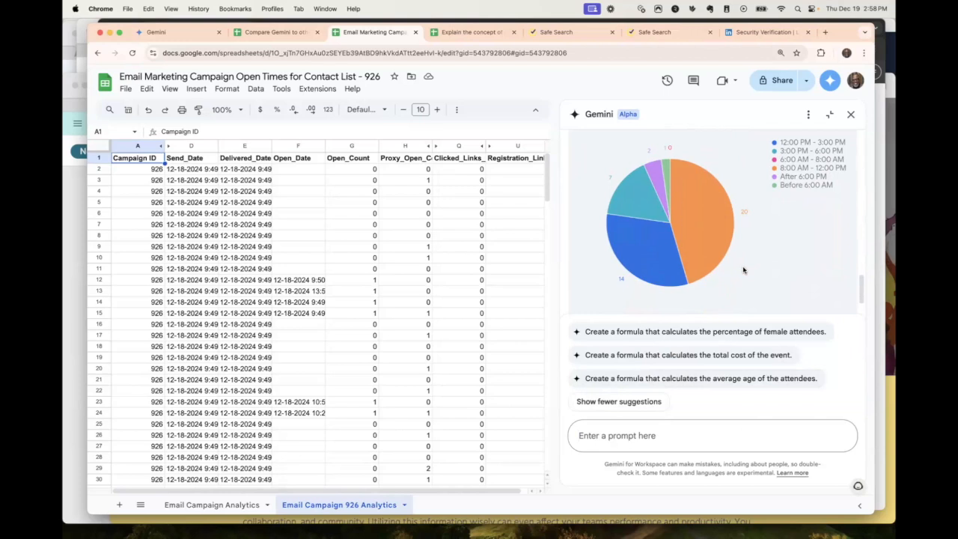
{"action": "scroll", "coordinate": [743, 269], "scroll_direction": "up", "scroll_amount": 3}
{"action": "scroll", "coordinate": [744, 270], "scroll_direction": "up", "scroll_amount": 2}
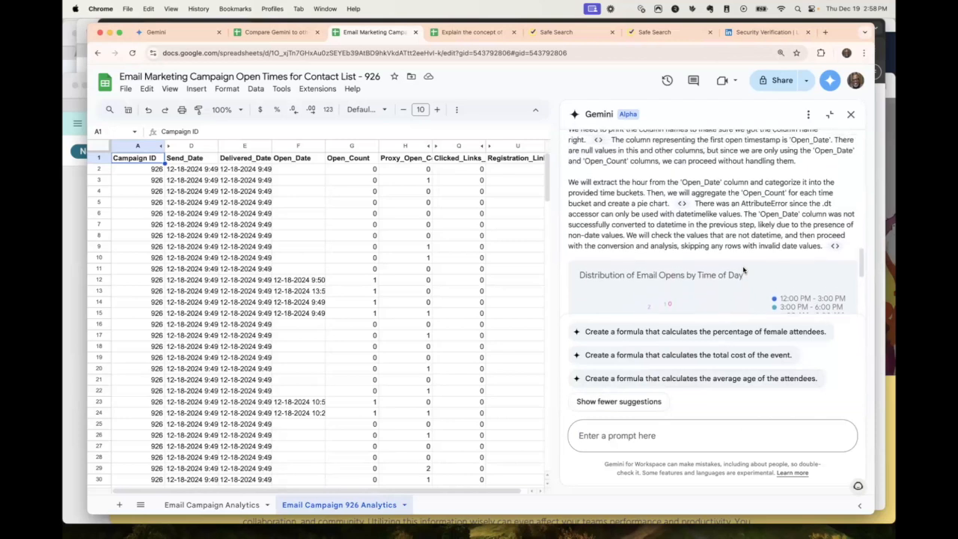
{"action": "scroll", "coordinate": [743, 271], "scroll_direction": "down", "scroll_amount": 2}
{"action": "scroll", "coordinate": [743, 269], "scroll_direction": "up", "scroll_amount": 3}
{"action": "scroll", "coordinate": [743, 267], "scroll_direction": "up", "scroll_amount": 1}
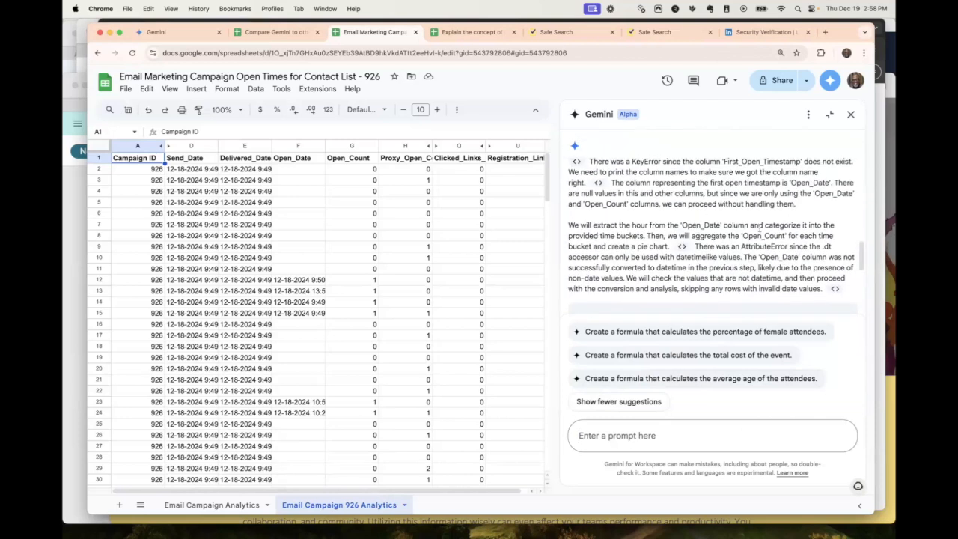
{"action": "scroll", "coordinate": [747, 253], "scroll_direction": "down", "scroll_amount": 3}
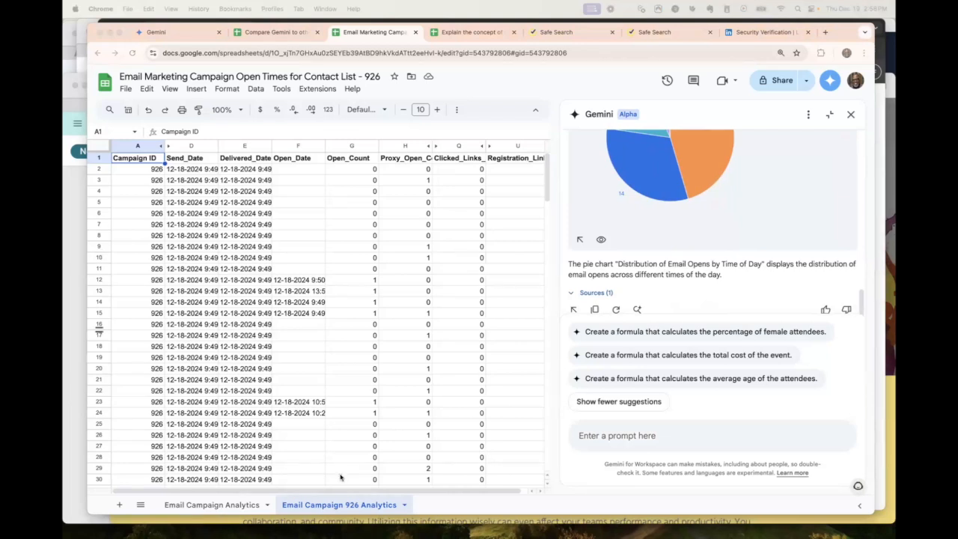
Ask Gemini for the best time of day to email this group, based on the "Distribution of Total Opens by Open Time".
{"action": "left_click", "coordinate": [597, 438]}
{"action": "left_click", "coordinate": [597, 436]}
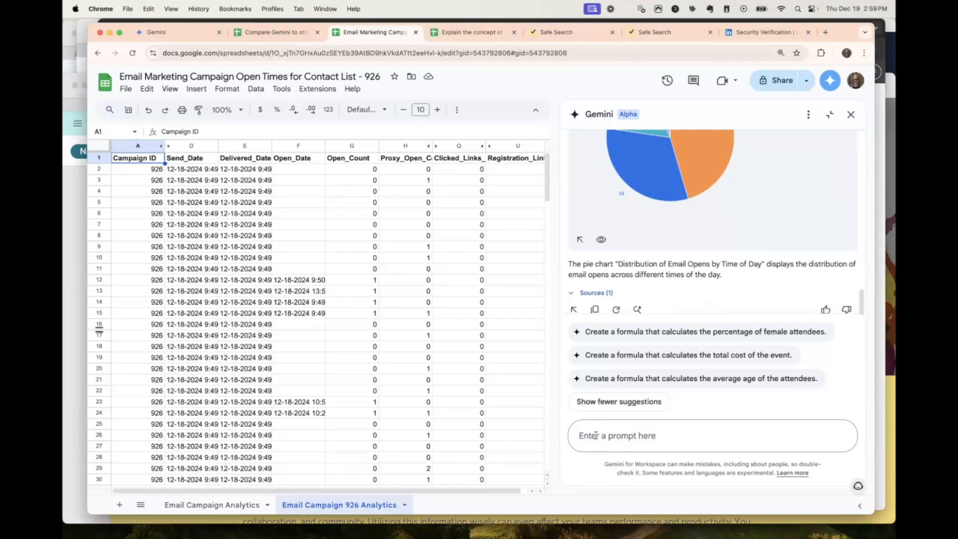
{"action": "type", "text": "Based on the \"Distribution of Total Opens by Open Time\" , what is the best suggested time of the day to send emails to this group to increase the likelihood of them opening it?"}
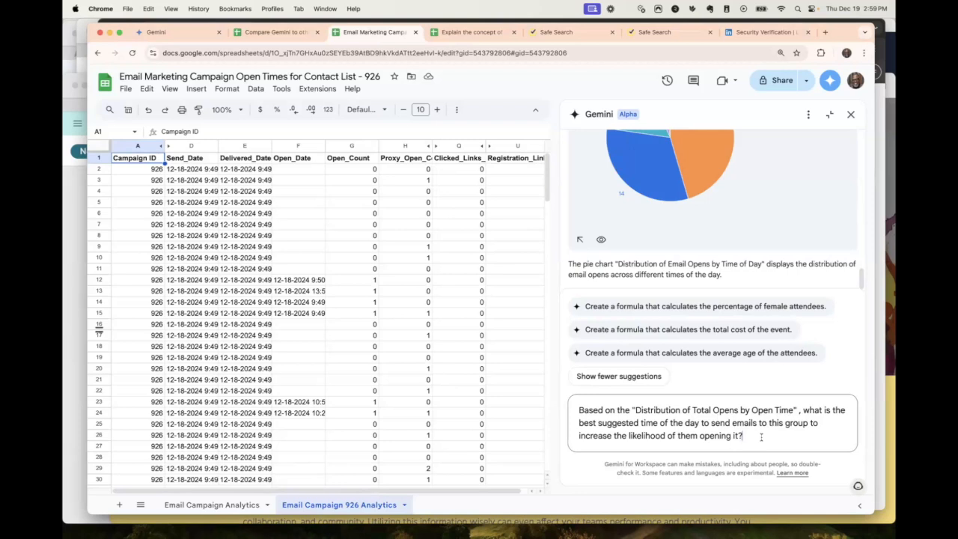
{"action": "key", "text": "Return"}
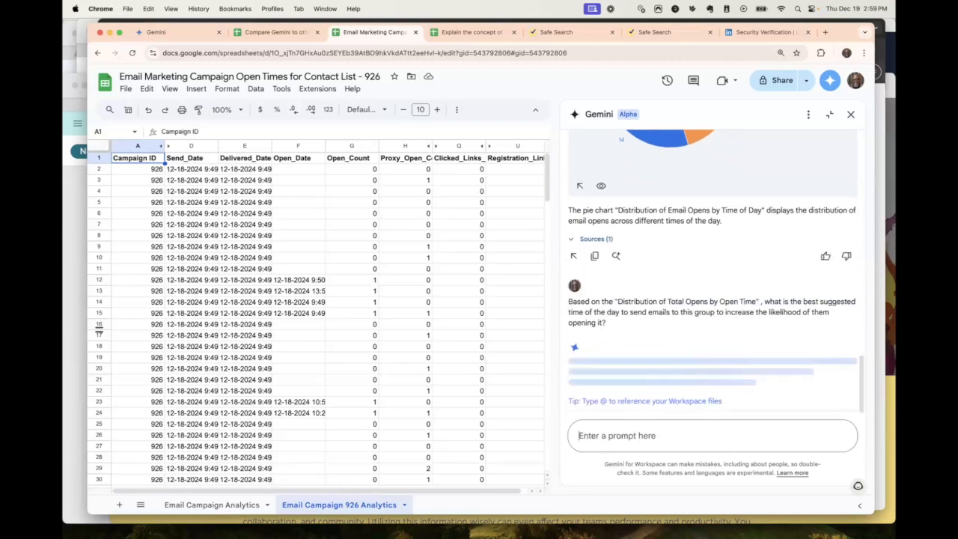